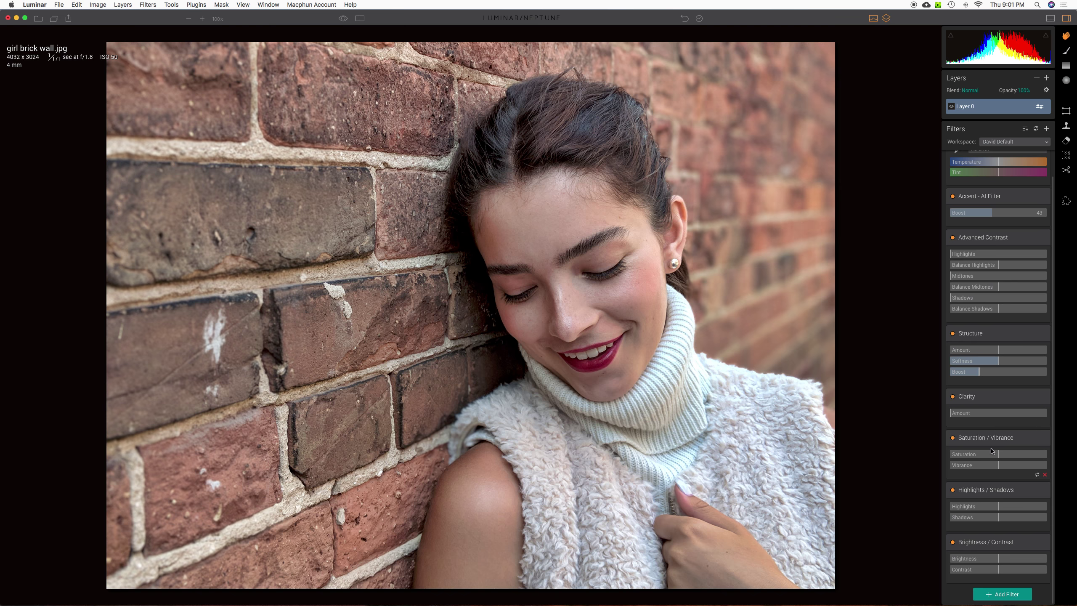
Step: Lower the base layer's Saturation to -46 in the Saturation / Vibrance filter
{"action": "left_click_drag", "start_coordinate": [989, 456], "coordinate": [992, 456]}
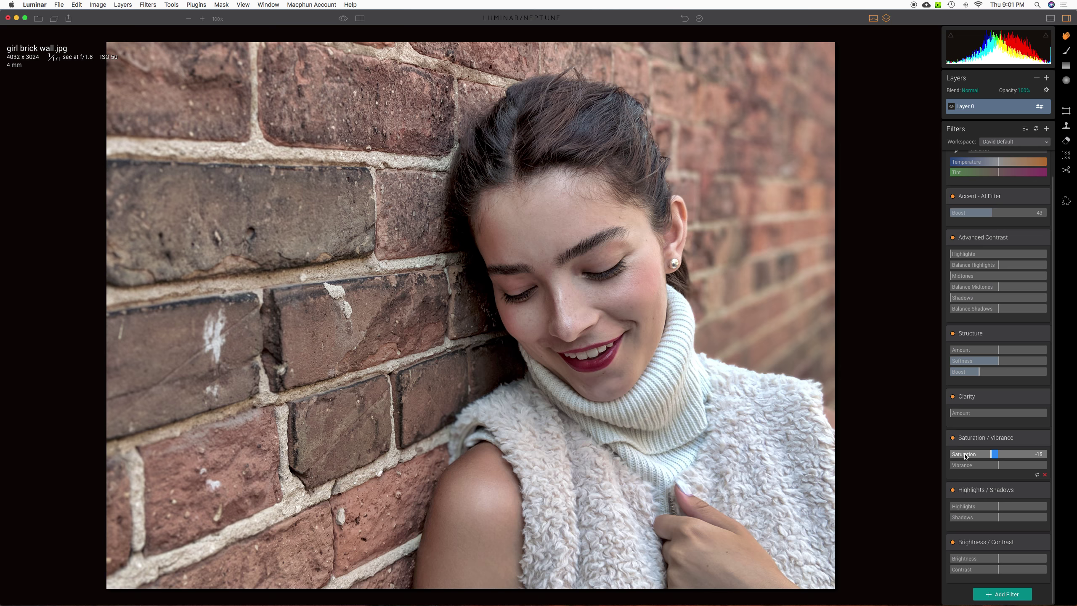
{"action": "left_click", "coordinate": [965, 455]}
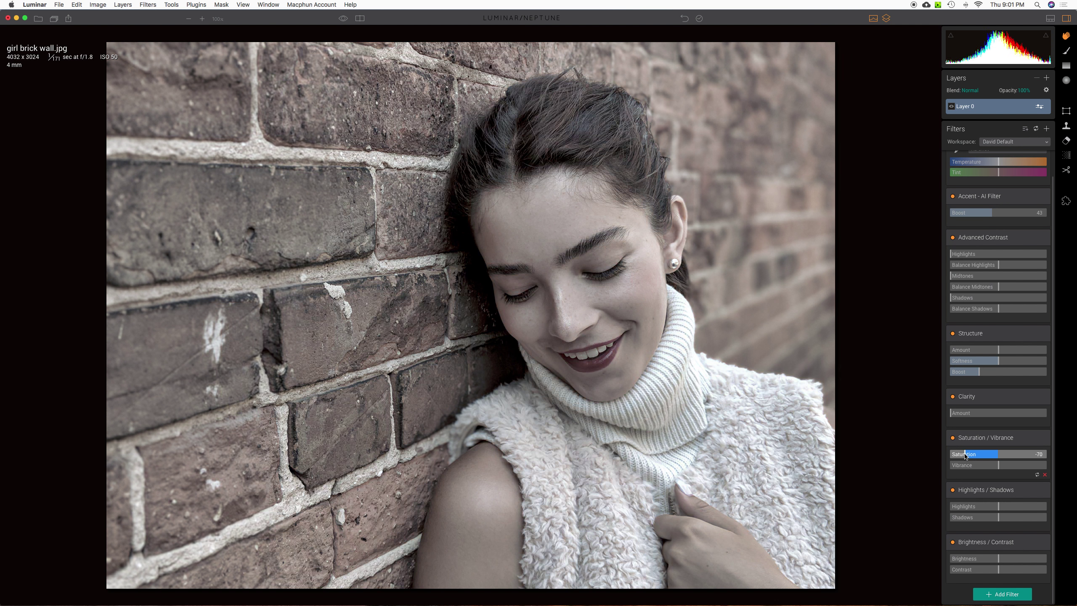
{"action": "left_click", "coordinate": [970, 455]}
{"action": "left_click", "coordinate": [973, 454]}
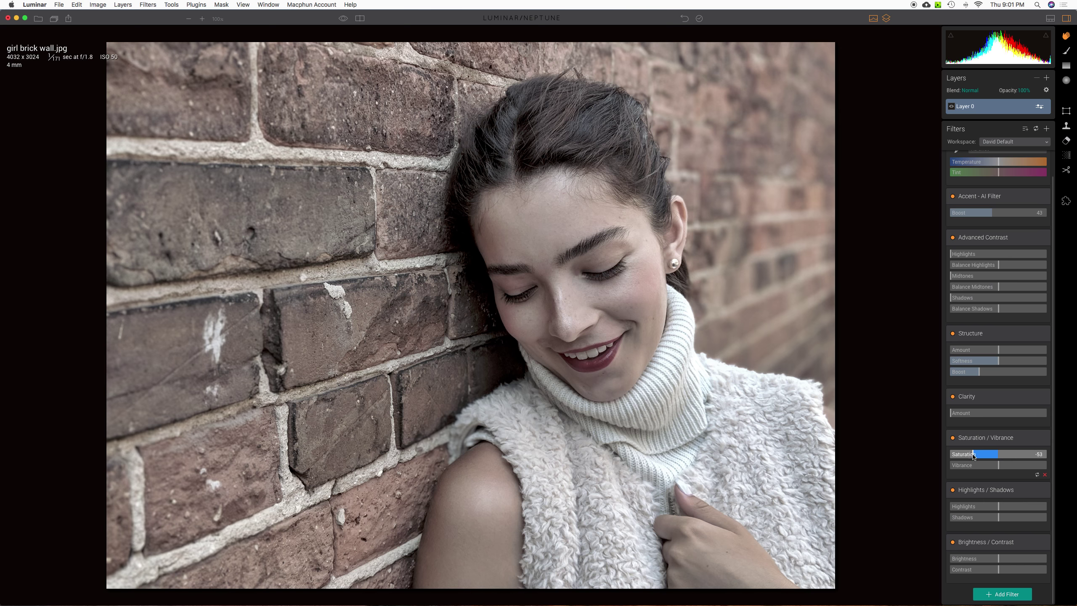
{"action": "left_click", "coordinate": [976, 454]}
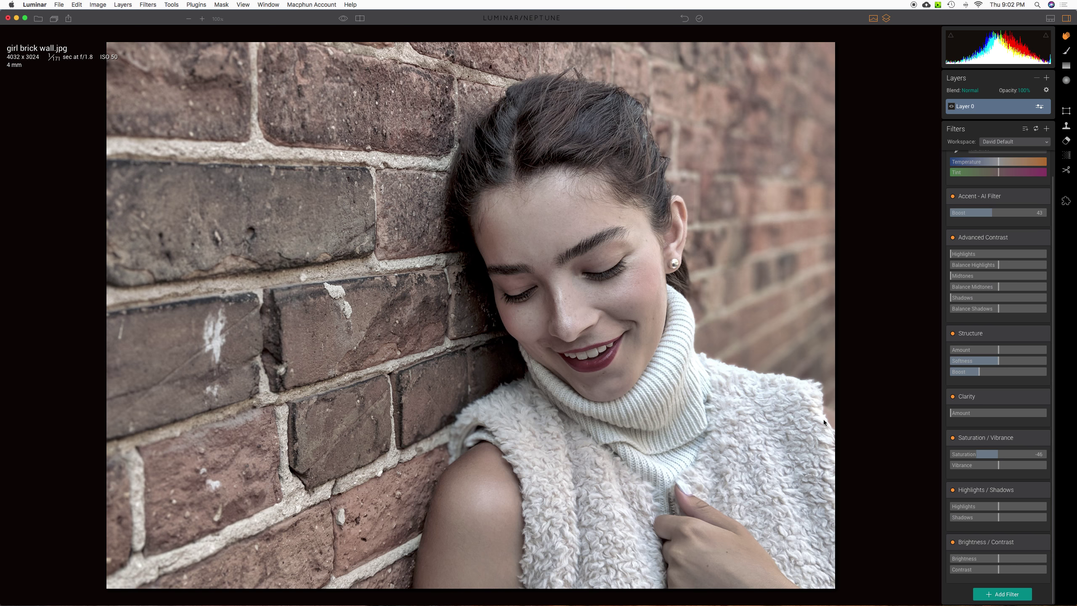
Step: Add a new adjustment layer with a Saturation / Vibrance filter and set its Saturation to 72
{"action": "left_click", "coordinate": [1047, 79]}
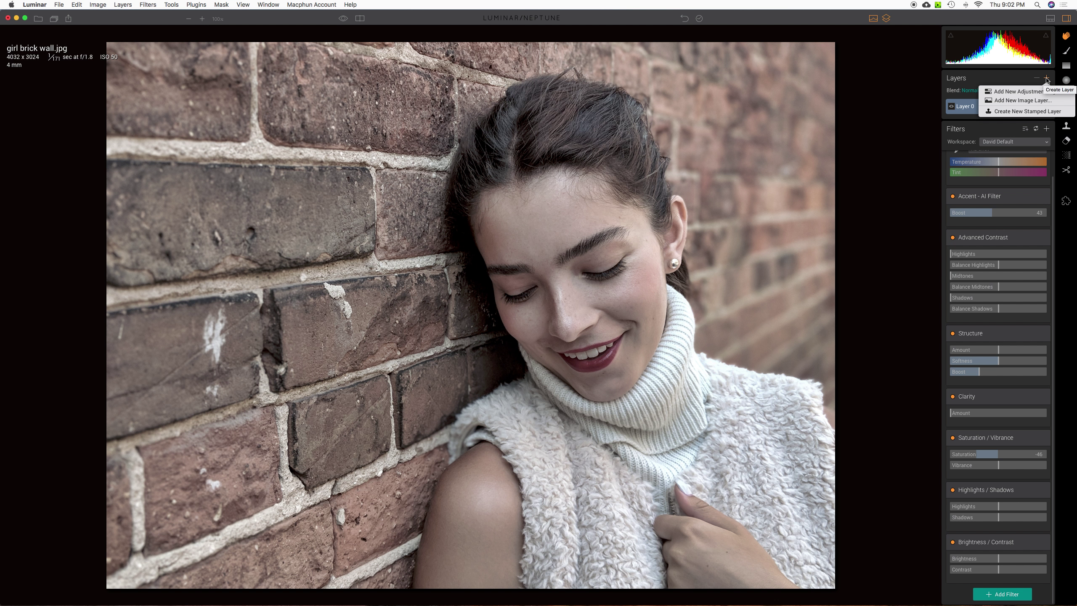
{"action": "left_click", "coordinate": [1040, 91]}
{"action": "left_click", "coordinate": [1004, 176]}
{"action": "left_click", "coordinate": [891, 223]}
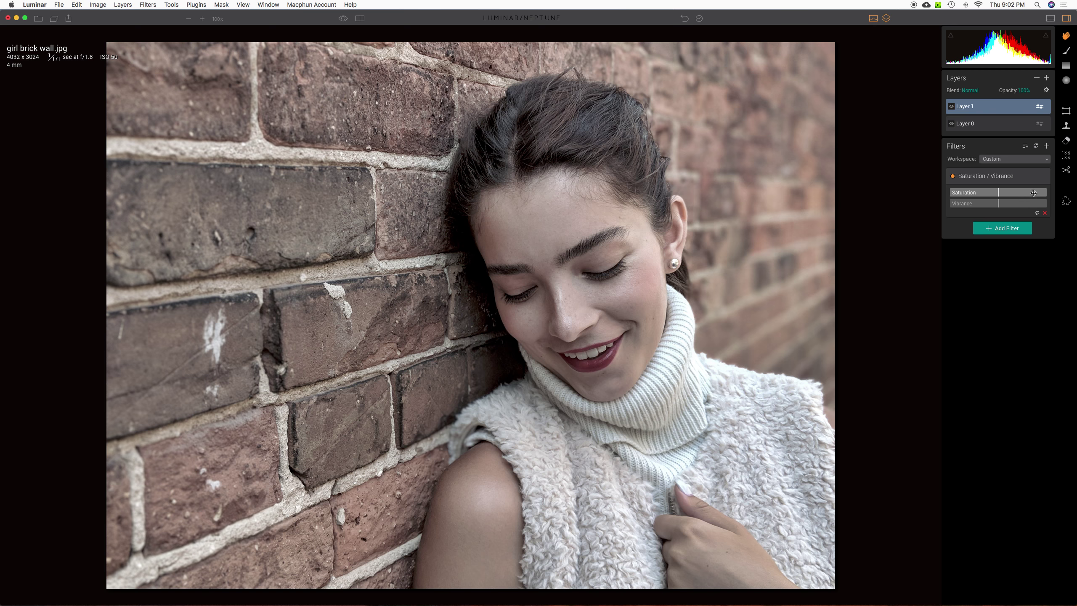
{"action": "left_click_drag", "start_coordinate": [1006, 192], "coordinate": [1028, 193]}
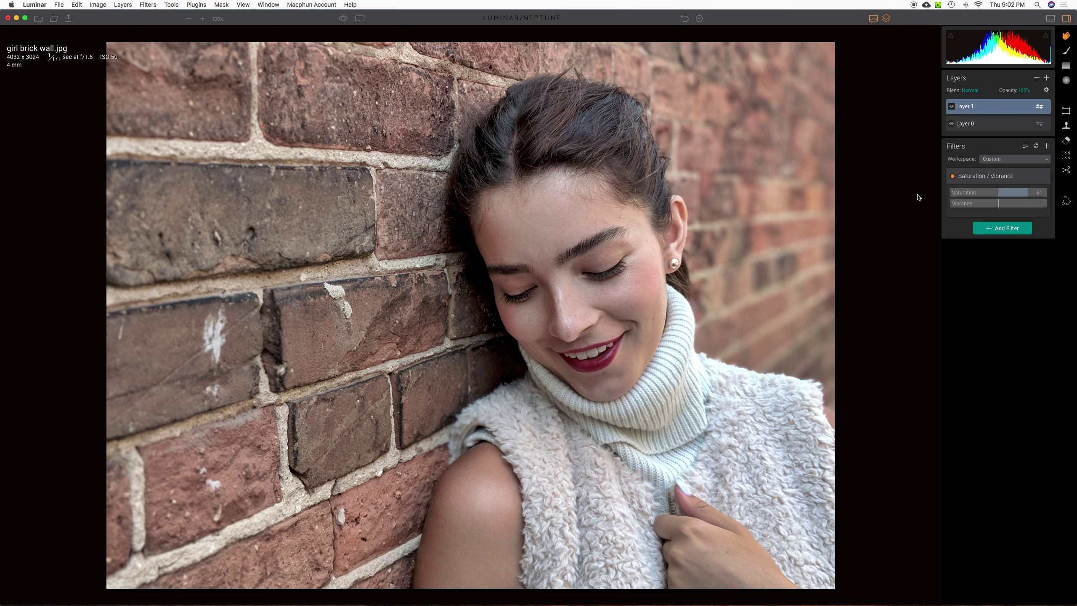
{"action": "left_click_drag", "start_coordinate": [1029, 193], "coordinate": [1034, 192]}
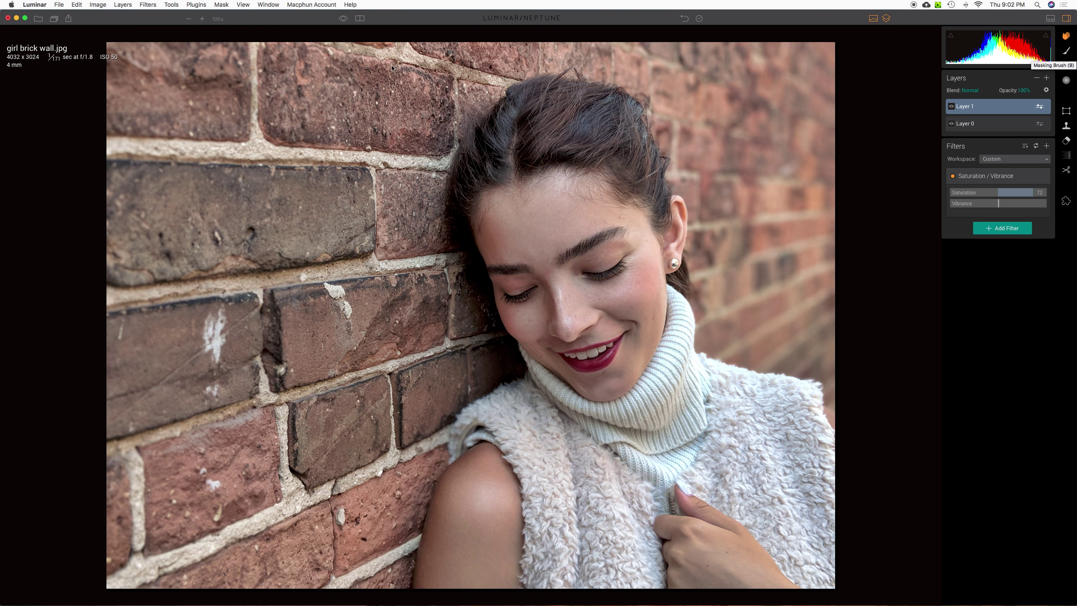
Step: Configure the masking brush for Layer 1 with a smaller size and 83% opacity for work on the lips
{"action": "left_click", "coordinate": [204, 19]}
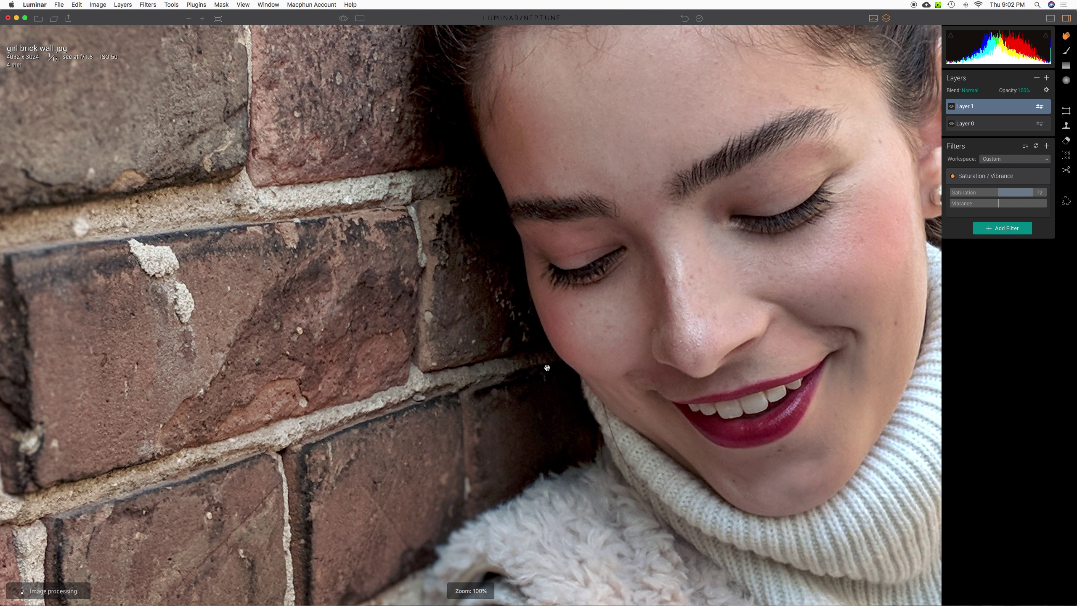
{"action": "left_click_drag", "start_coordinate": [547, 368], "coordinate": [387, 254]}
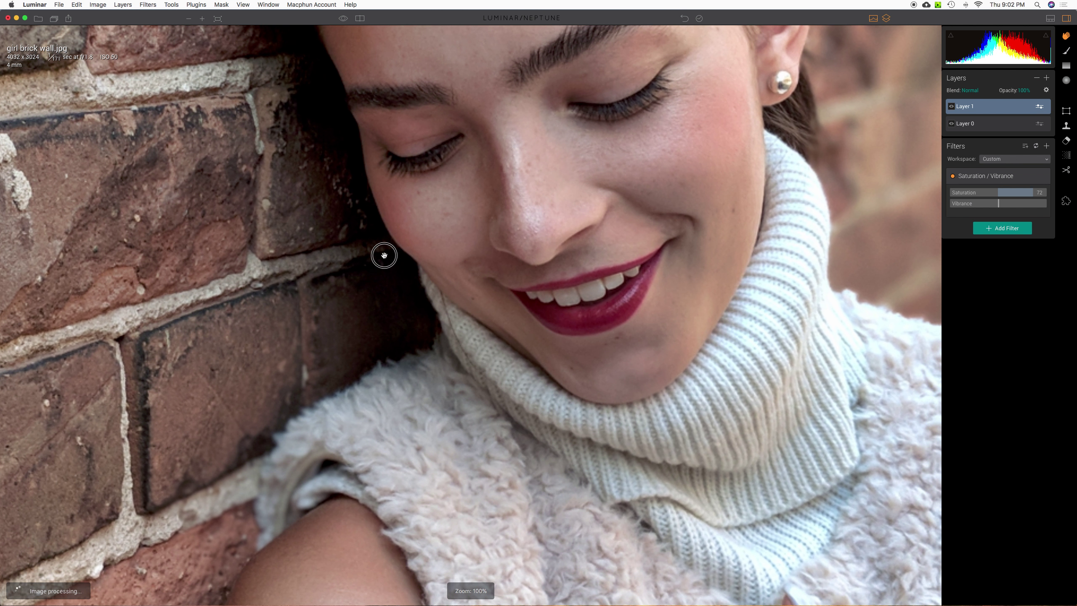
{"action": "left_click", "coordinate": [1067, 53]}
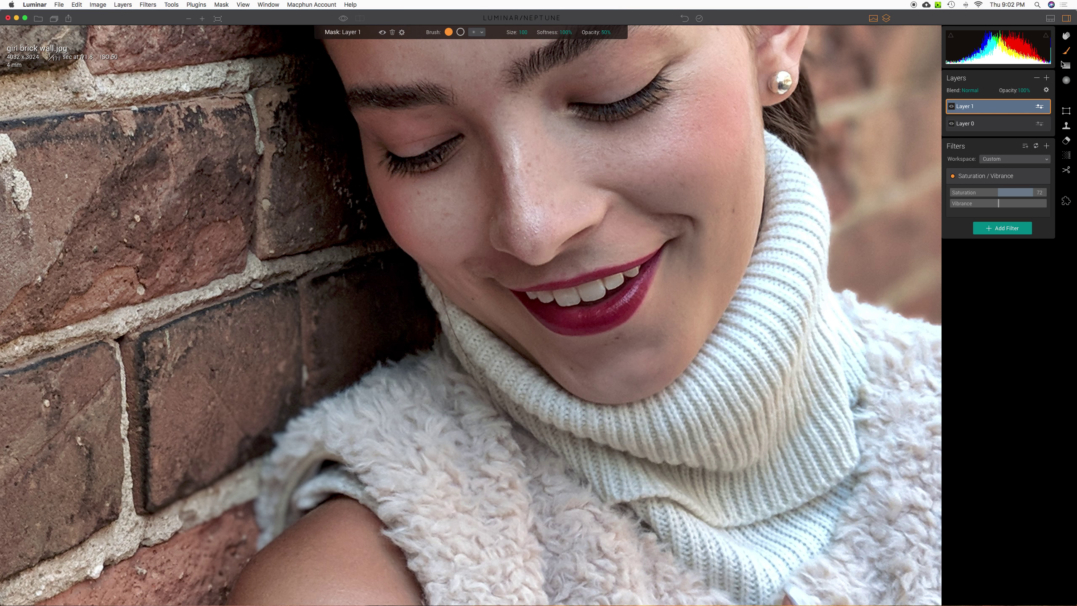
{"action": "key", "text": "bracketleft"}
{"action": "key", "text": "bracketleft"}
{"action": "key", "text": "bracketleft"}
{"action": "key", "text": "bracketleft"}
{"action": "key", "text": "bracketleft"}
{"action": "left_click", "coordinate": [611, 33]}
{"action": "left_click", "coordinate": [623, 47]}
{"action": "left_click", "coordinate": [624, 47]}
Step: Paint Layer 1's mask over the woman's lips, reducing the brush to size 16 for the finer areas
{"action": "left_click", "coordinate": [623, 301]}
{"action": "mouse_move", "coordinate": [622, 301]}
{"action": "left_mouse_down"}
{"action": "mouse_move", "coordinate": [651, 268]}
{"action": "mouse_move", "coordinate": [625, 311]}
{"action": "mouse_move", "coordinate": [641, 289]}
{"action": "mouse_move", "coordinate": [594, 323]}
{"action": "mouse_move", "coordinate": [622, 314]}
{"action": "mouse_move", "coordinate": [591, 324]}
{"action": "mouse_move", "coordinate": [605, 309]}
{"action": "mouse_move", "coordinate": [585, 315]}
{"action": "mouse_move", "coordinate": [620, 301]}
{"action": "mouse_move", "coordinate": [563, 315]}
{"action": "mouse_move", "coordinate": [586, 316]}
{"action": "mouse_move", "coordinate": [547, 309]}
{"action": "mouse_move", "coordinate": [563, 320]}
{"action": "mouse_move", "coordinate": [541, 309]}
{"action": "mouse_move", "coordinate": [587, 322]}
{"action": "mouse_move", "coordinate": [555, 321]}
{"action": "mouse_move", "coordinate": [570, 329]}
{"action": "mouse_move", "coordinate": [601, 324]}
{"action": "mouse_move", "coordinate": [594, 329]}
{"action": "mouse_move", "coordinate": [583, 331]}
{"action": "mouse_move", "coordinate": [613, 321]}
{"action": "mouse_move", "coordinate": [577, 331]}
{"action": "mouse_move", "coordinate": [610, 323]}
{"action": "mouse_move", "coordinate": [559, 327]}
{"action": "mouse_move", "coordinate": [586, 330]}
{"action": "mouse_move", "coordinate": [533, 309]}
{"action": "mouse_move", "coordinate": [568, 329]}
{"action": "mouse_move", "coordinate": [624, 311]}
{"action": "mouse_move", "coordinate": [595, 311]}
{"action": "mouse_move", "coordinate": [608, 302]}
{"action": "mouse_move", "coordinate": [593, 275]}
{"action": "mouse_move", "coordinate": [651, 264]}
{"action": "left_mouse_up"}
{"action": "key", "text": "["}
{"action": "key", "text": "bracketleft"}
{"action": "key", "text": "bracketleft"}
{"action": "key", "text": "bracketleft"}
{"action": "mouse_move", "coordinate": [585, 281]}
{"action": "left_mouse_down"}
{"action": "mouse_move", "coordinate": [556, 323]}
{"action": "mouse_move", "coordinate": [546, 320]}
{"action": "mouse_move", "coordinate": [568, 332]}
{"action": "mouse_move", "coordinate": [541, 317]}
{"action": "mouse_move", "coordinate": [583, 330]}
{"action": "mouse_move", "coordinate": [562, 331]}
{"action": "mouse_move", "coordinate": [546, 321]}
{"action": "mouse_move", "coordinate": [565, 330]}
{"action": "mouse_move", "coordinate": [623, 316]}
{"action": "mouse_move", "coordinate": [611, 323]}
{"action": "mouse_move", "coordinate": [630, 307]}
{"action": "mouse_move", "coordinate": [619, 319]}
{"action": "mouse_move", "coordinate": [628, 289]}
{"action": "mouse_move", "coordinate": [592, 327]}
{"action": "left_mouse_up"}
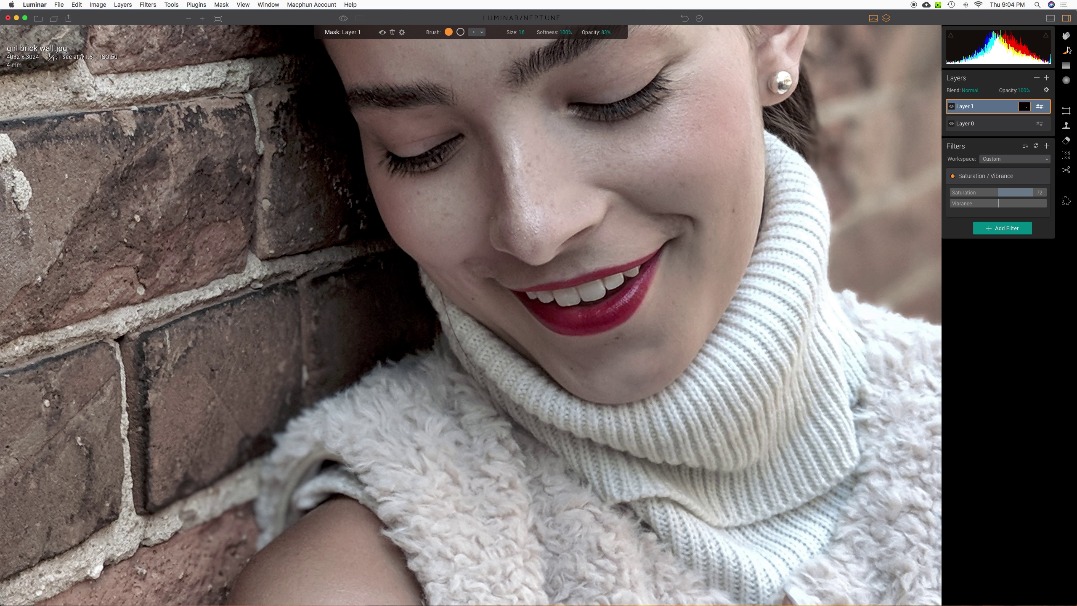
{"action": "left_click", "coordinate": [1068, 38]}
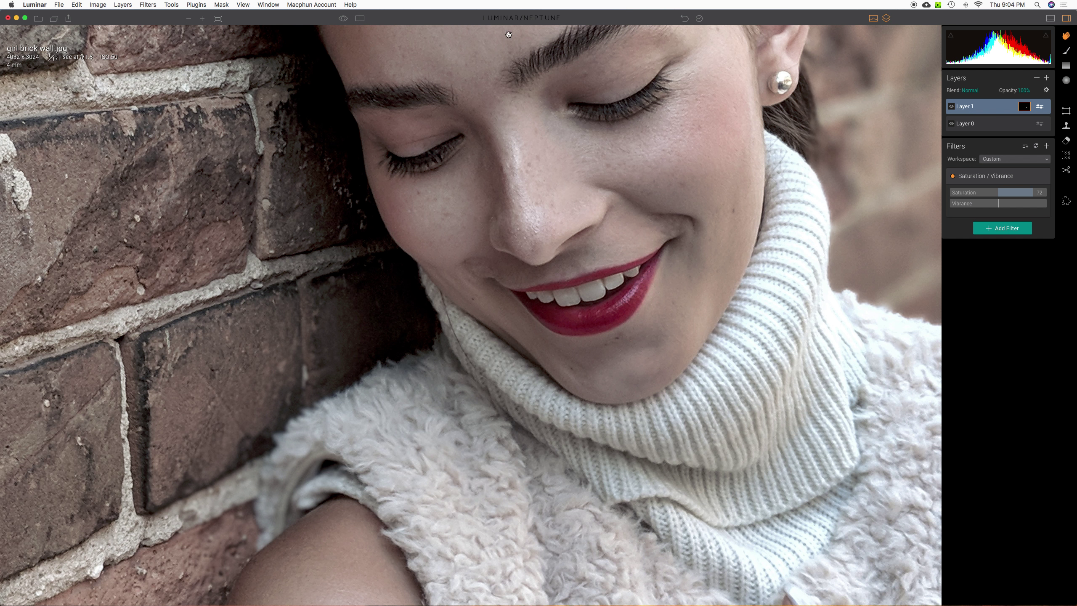
{"action": "left_click", "coordinate": [218, 19]}
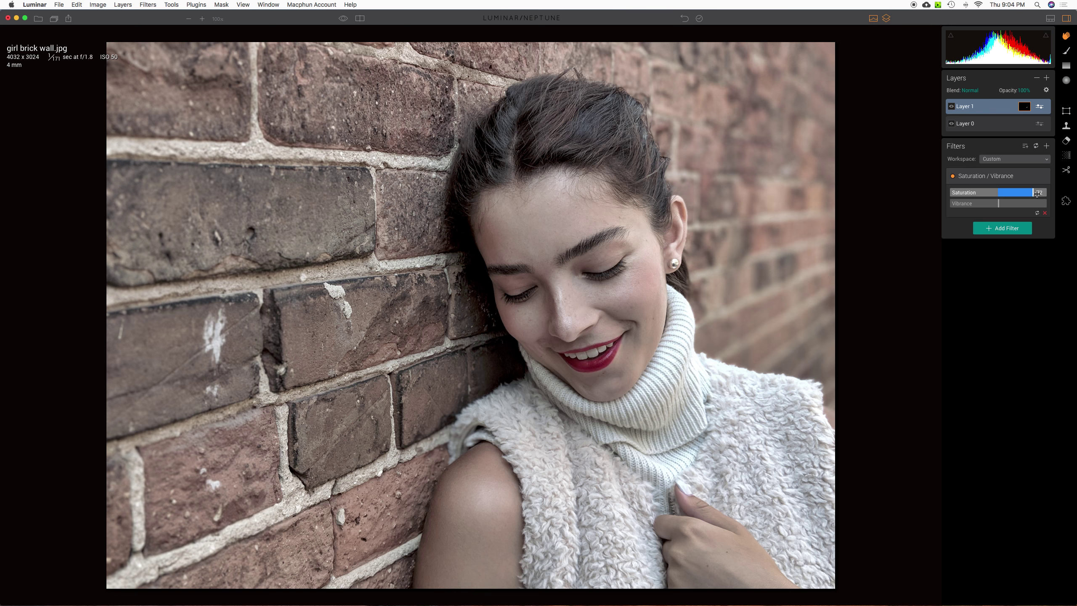
Step: Set the lip layer's Saturation to 81 and Vibrance to 46, and compare the photo with the original
{"action": "left_click_drag", "start_coordinate": [1034, 193], "coordinate": [1035, 193]}
{"action": "left_click_drag", "start_coordinate": [1041, 193], "coordinate": [1021, 204]}
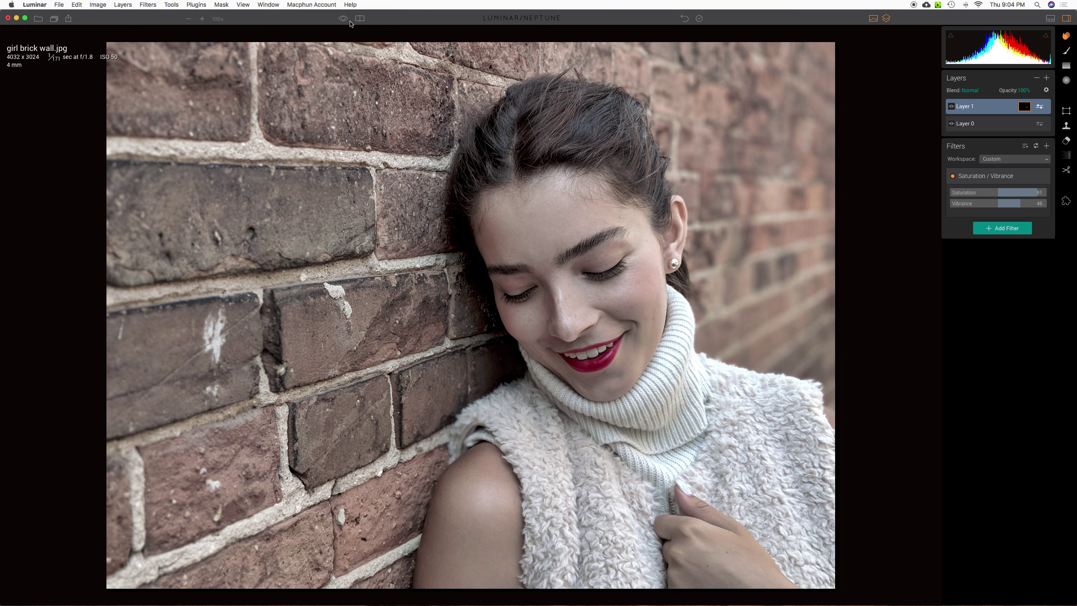
{"action": "left_click", "coordinate": [343, 18]}
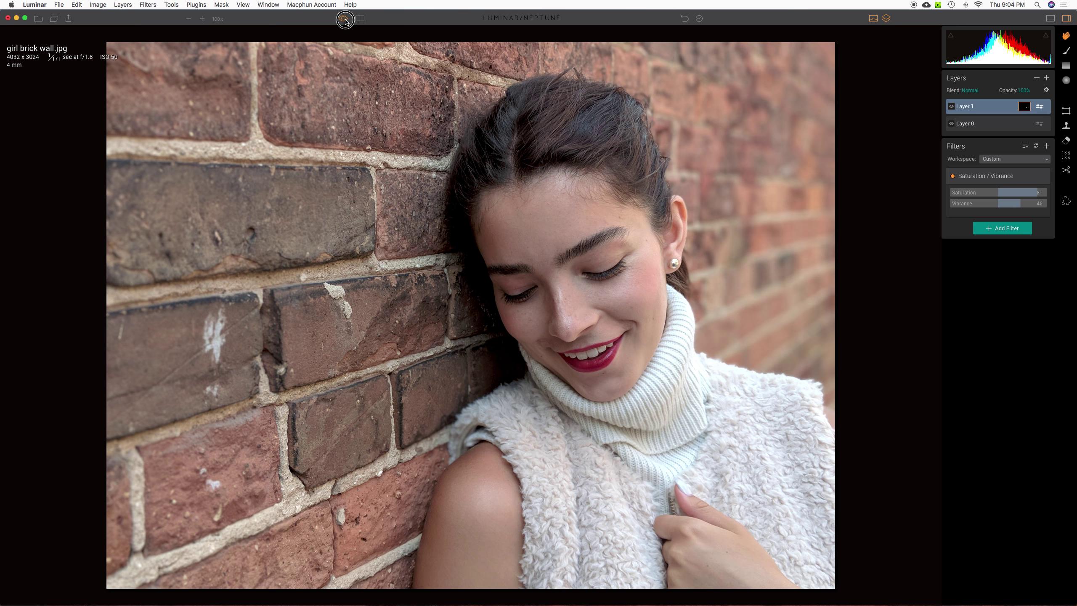
{"action": "left_click", "coordinate": [343, 18]}
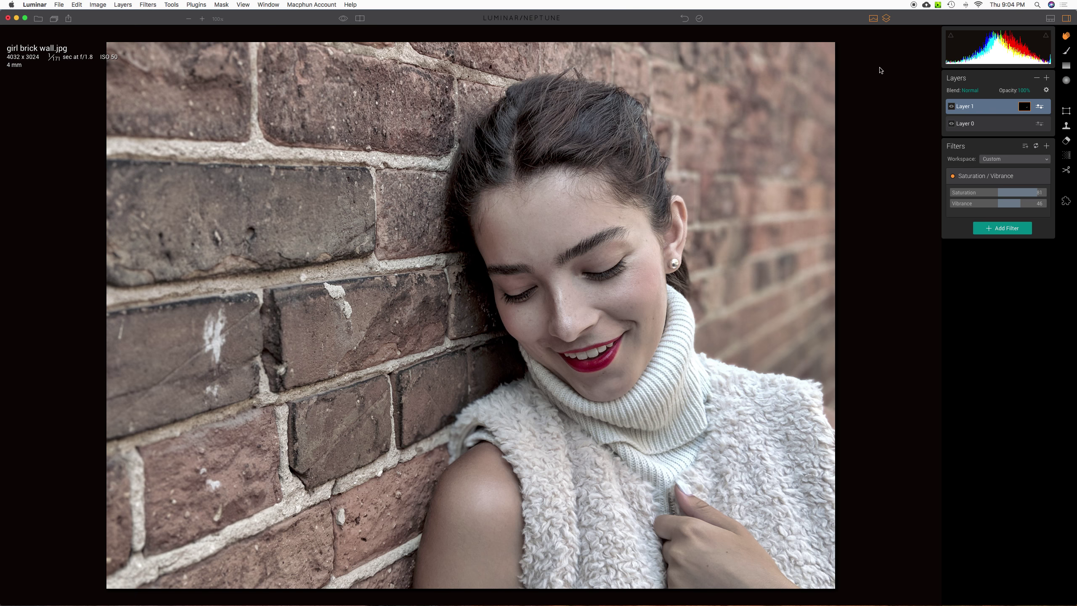
Step: Add another adjustment layer containing the Structure and Soft Glow filters
{"action": "left_click", "coordinate": [1047, 79]}
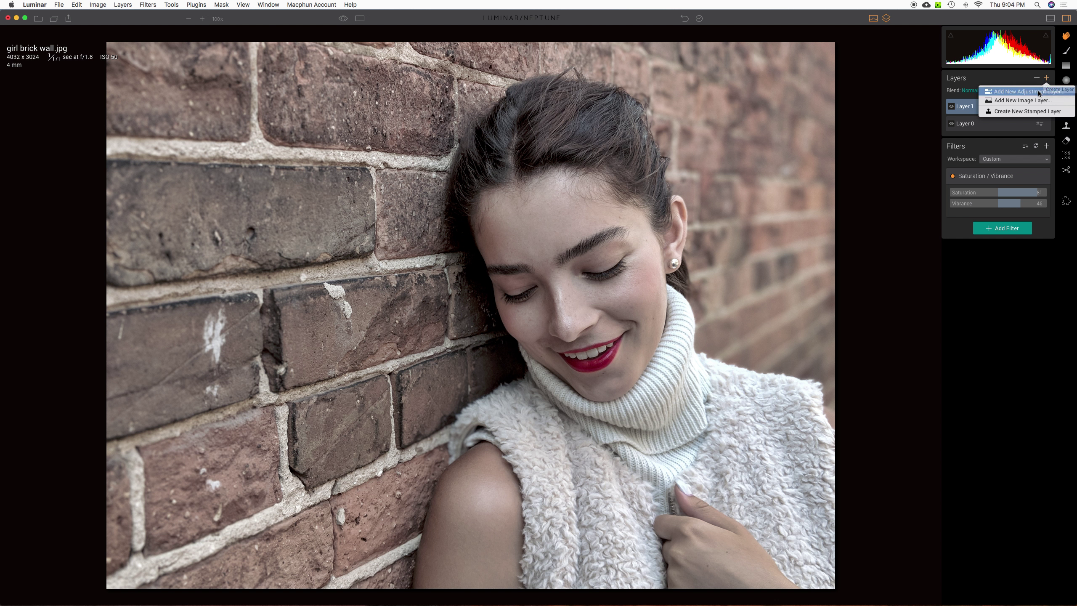
{"action": "left_click", "coordinate": [1038, 90]}
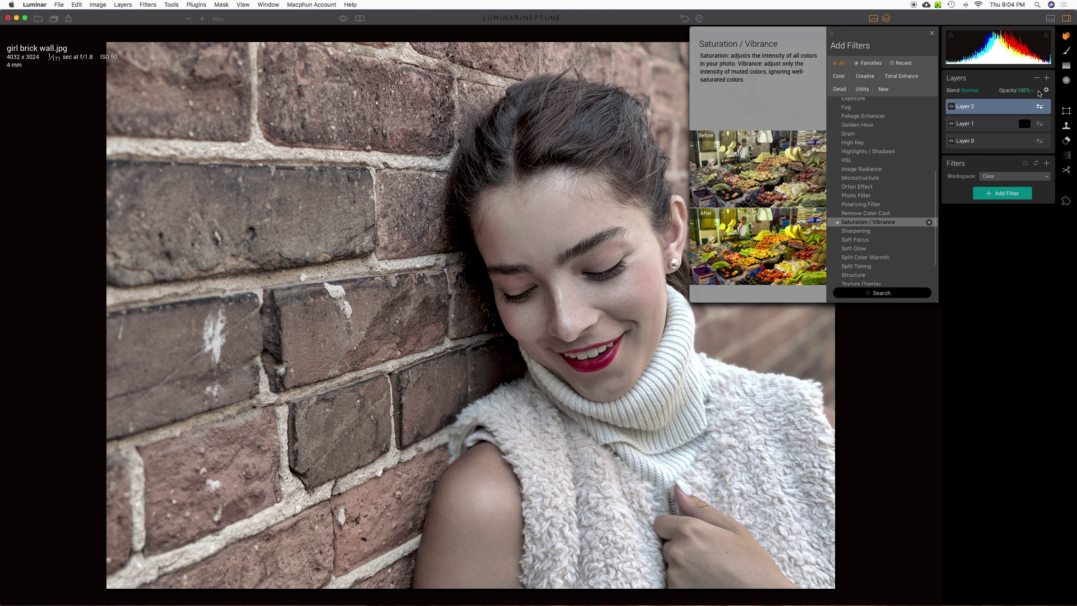
{"action": "scroll", "coordinate": [870, 255], "scroll_direction": "down", "scroll_amount": 1}
{"action": "scroll", "coordinate": [869, 255], "scroll_direction": "down", "scroll_amount": 1}
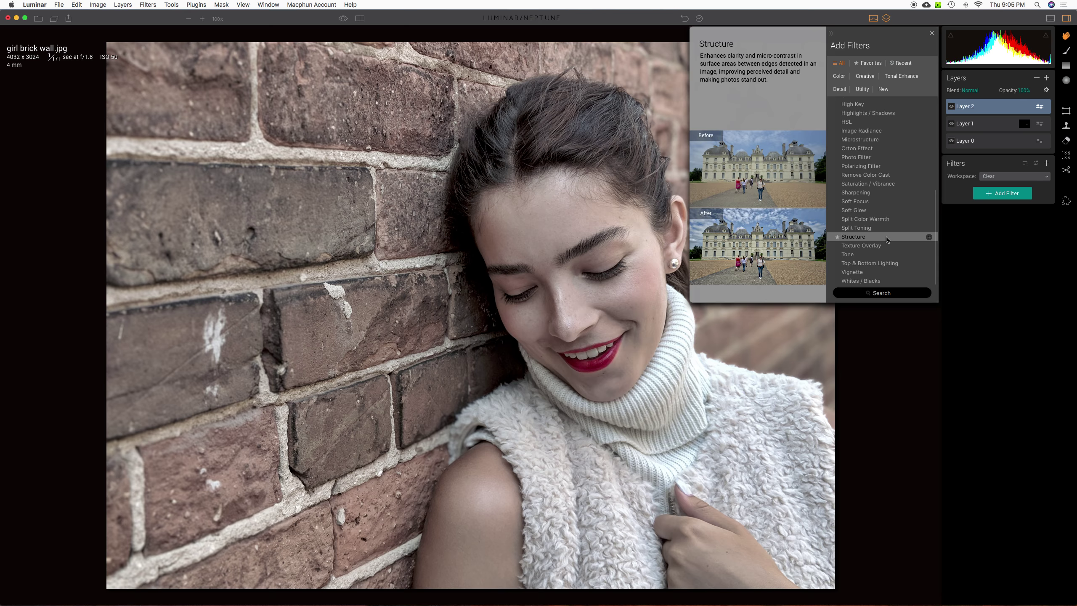
{"action": "left_click", "coordinate": [929, 238]}
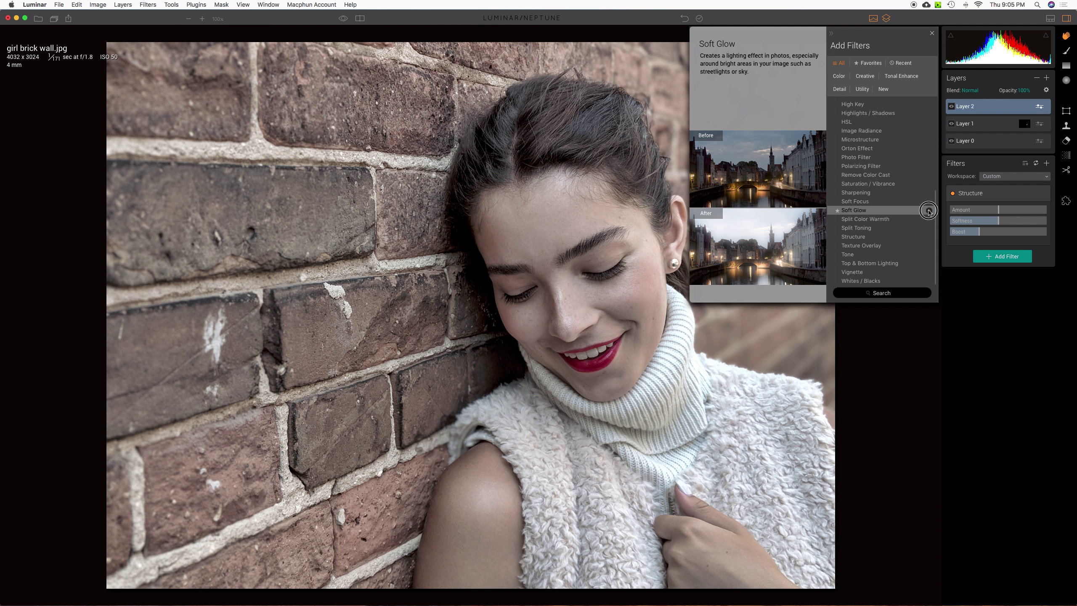
{"action": "left_click", "coordinate": [929, 211]}
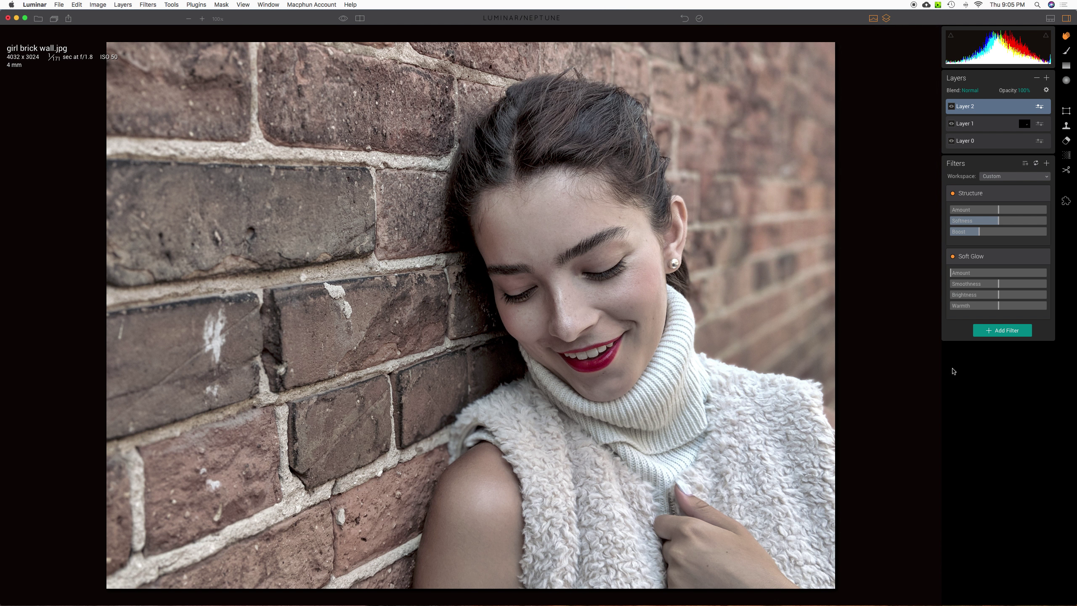
Step: Set Layer 2's Structure Amount to -79 and Softness to 9, and its Soft Glow Amount to 26
{"action": "left_click", "coordinate": [967, 211]}
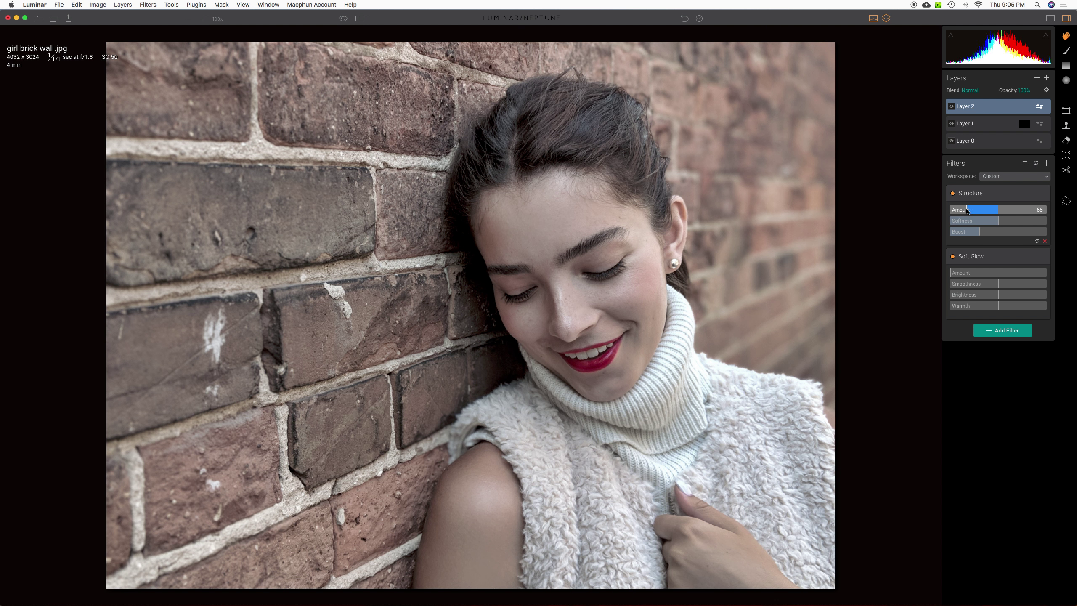
{"action": "left_click", "coordinate": [960, 211]}
{"action": "left_click", "coordinate": [967, 221]}
{"action": "left_click", "coordinate": [962, 221]}
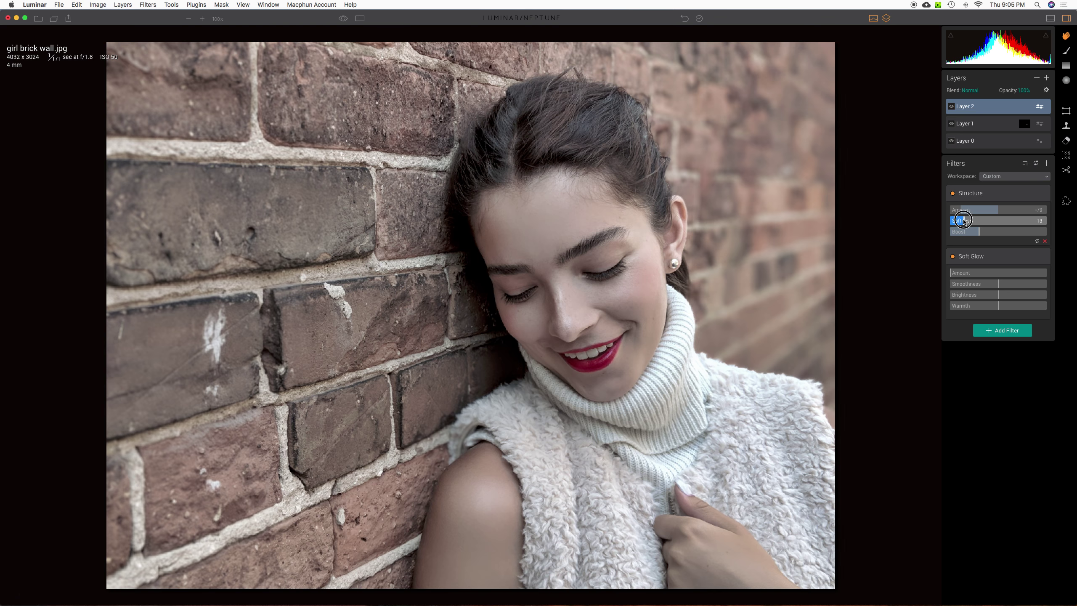
{"action": "left_click", "coordinate": [1029, 221]}
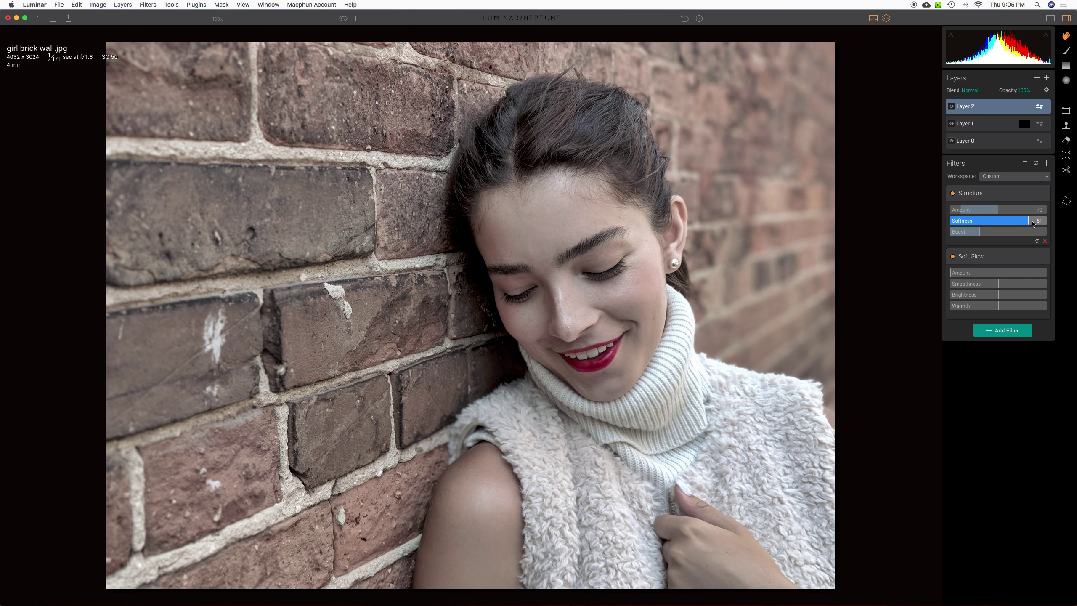
{"action": "left_click", "coordinate": [961, 222]}
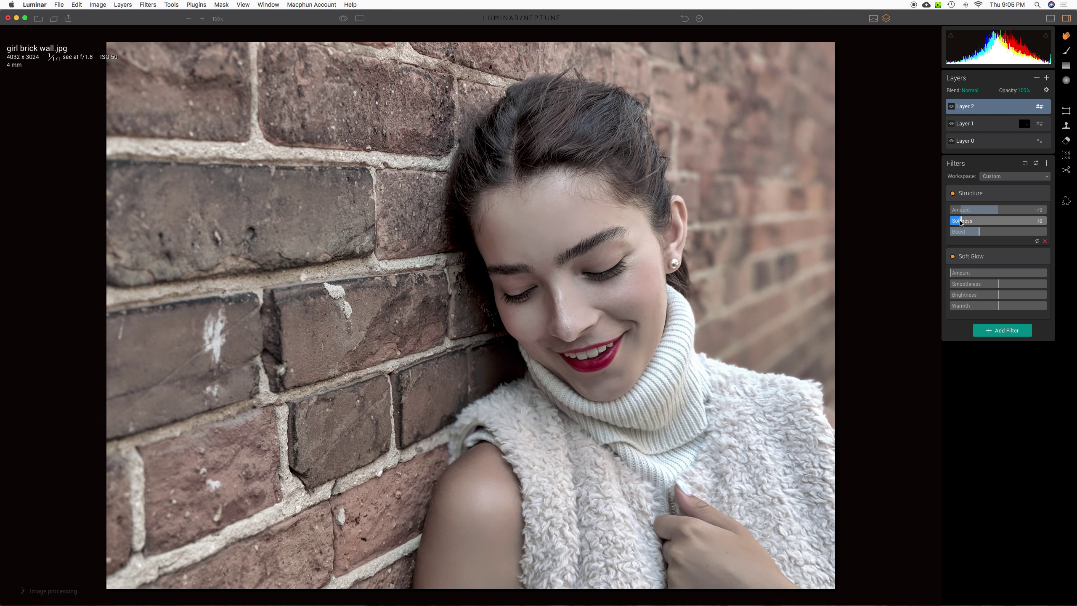
{"action": "left_click", "coordinate": [959, 221]}
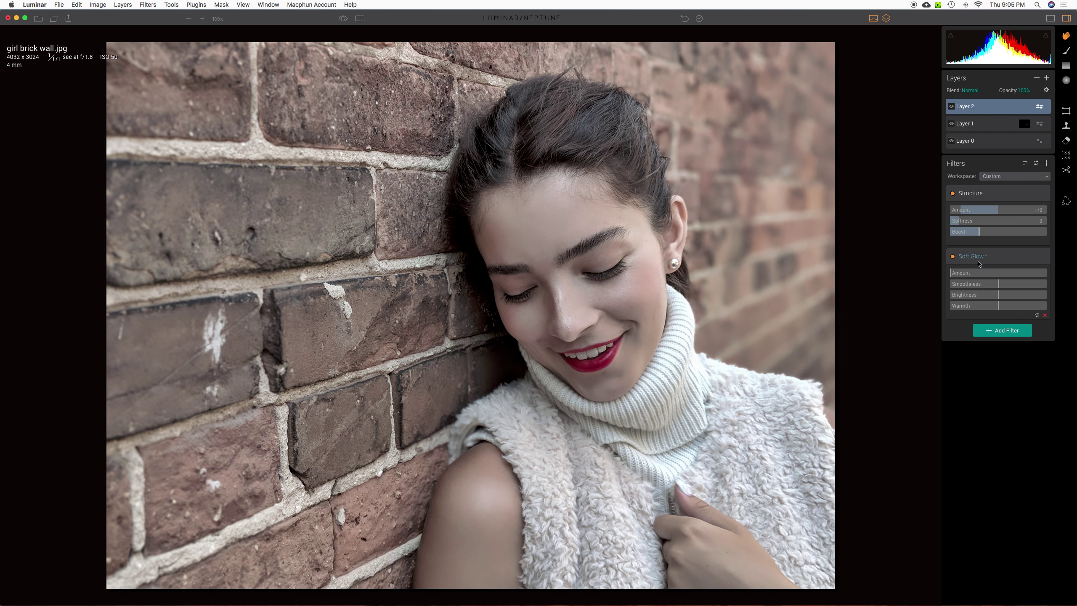
{"action": "left_click", "coordinate": [971, 273]}
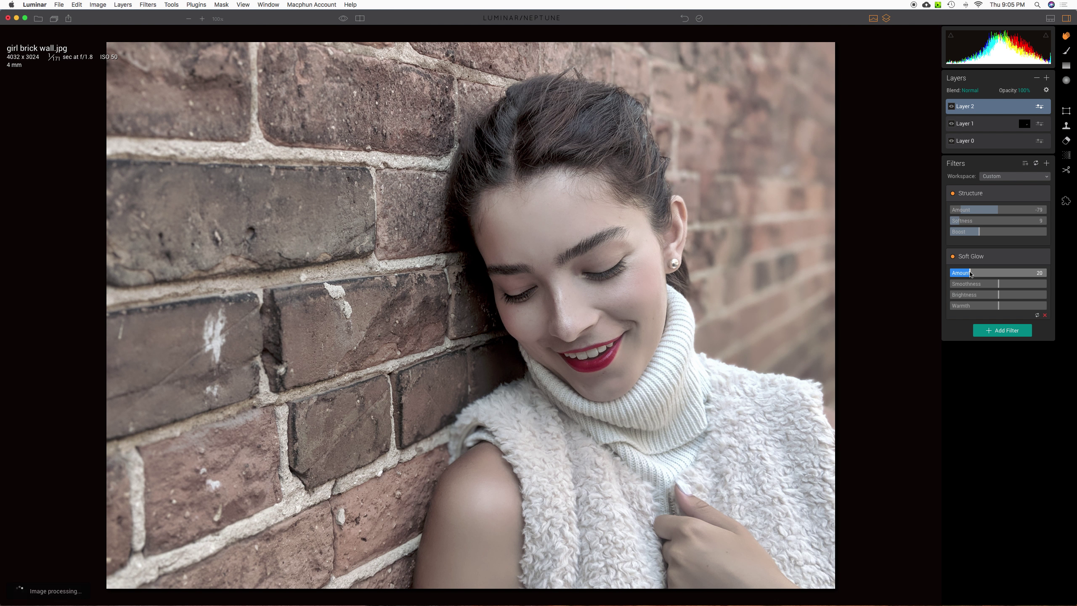
{"action": "left_click_drag", "start_coordinate": [976, 273], "coordinate": [974, 274]}
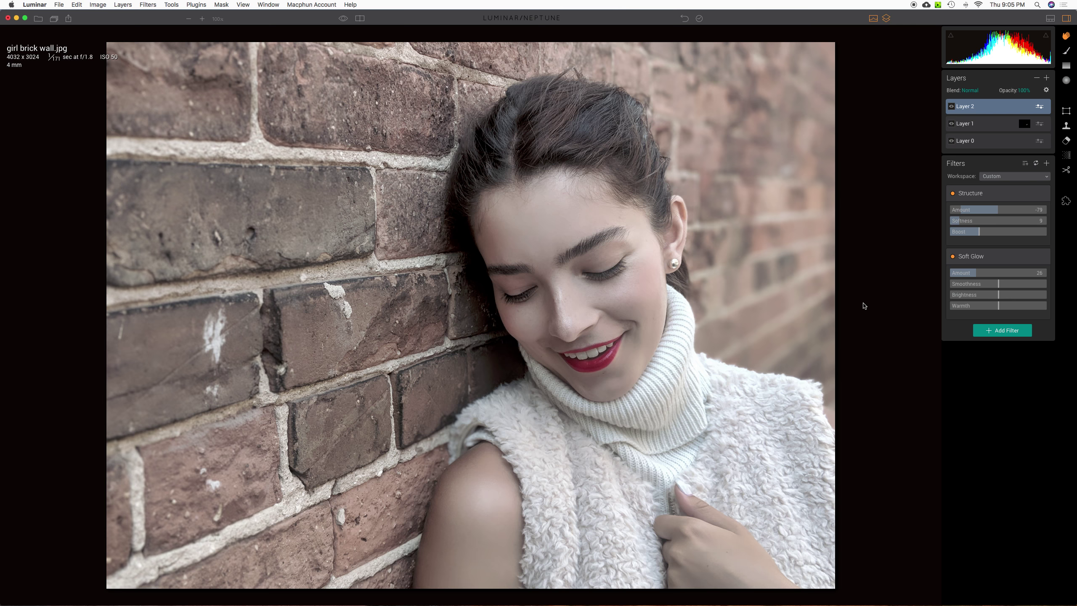
Step: Mask Layer 2 by painting over the skin of the woman's cheek and face with a size 64 brush
{"action": "left_click", "coordinate": [1067, 52]}
{"action": "key", "text": "bracketright"}
{"action": "key", "text": "bracketright"}
{"action": "key", "text": "bracketright"}
{"action": "key", "text": "bracketright"}
{"action": "key", "text": "bracketright"}
{"action": "key", "text": "bracketright"}
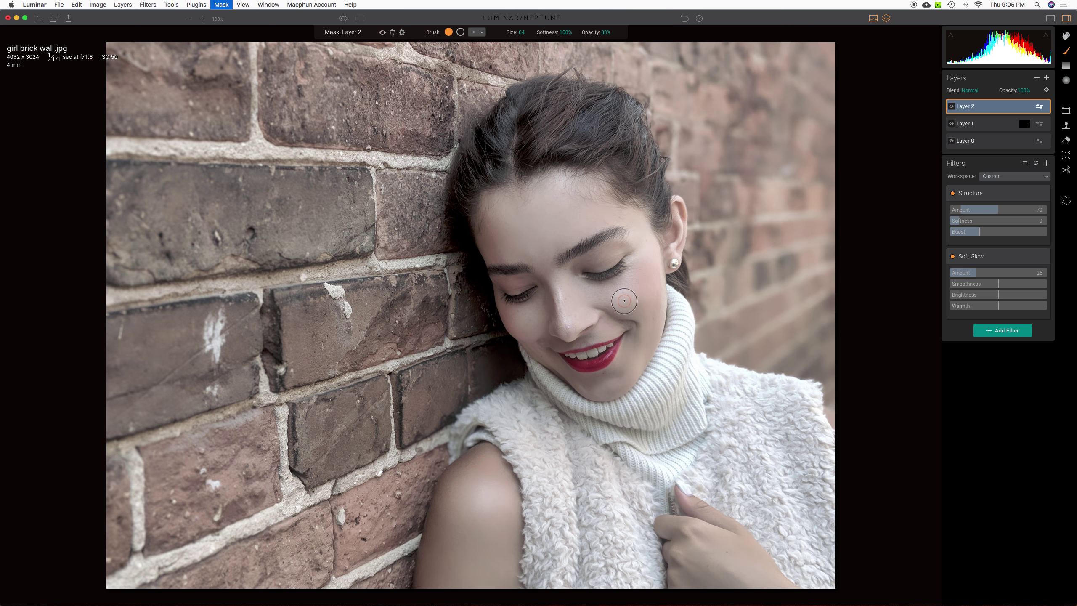
{"action": "key", "text": "bracketright"}
{"action": "key", "text": "bracketright"}
{"action": "left_click_drag", "start_coordinate": [620, 297], "coordinate": [589, 297]}
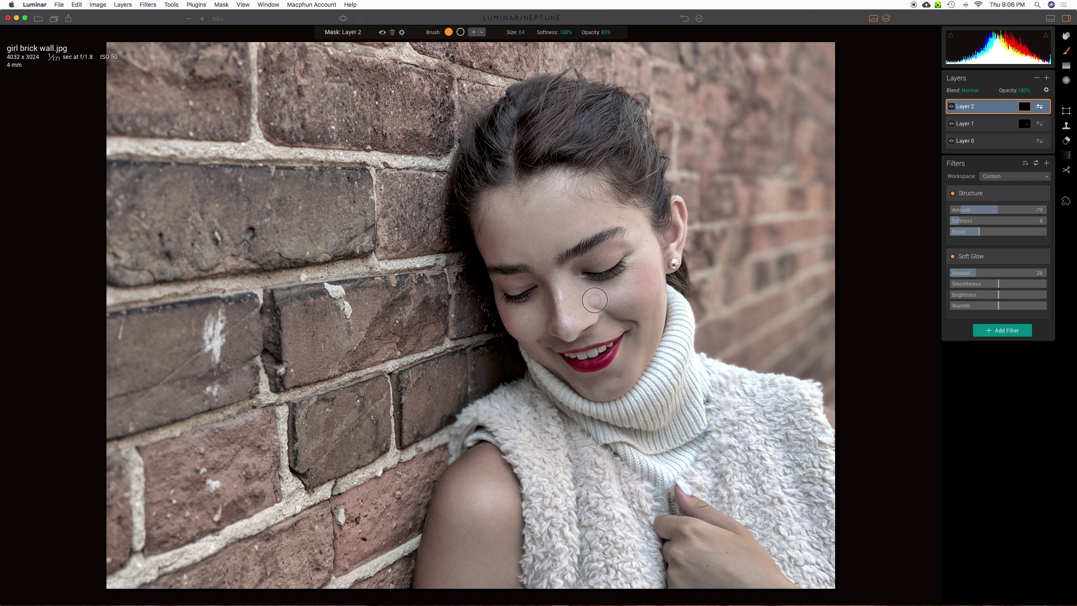
{"action": "mouse_move", "coordinate": [601, 296]}
{"action": "left_mouse_down"}
{"action": "mouse_move", "coordinate": [572, 302]}
{"action": "mouse_move", "coordinate": [626, 298]}
{"action": "mouse_move", "coordinate": [603, 305]}
{"action": "mouse_move", "coordinate": [641, 269]}
{"action": "mouse_move", "coordinate": [654, 315]}
{"action": "mouse_move", "coordinate": [635, 229]}
{"action": "mouse_move", "coordinate": [645, 244]}
{"action": "mouse_move", "coordinate": [619, 219]}
{"action": "mouse_move", "coordinate": [580, 209]}
{"action": "mouse_move", "coordinate": [586, 225]}
{"action": "mouse_move", "coordinate": [554, 239]}
{"action": "mouse_move", "coordinate": [587, 228]}
{"action": "mouse_move", "coordinate": [539, 204]}
{"action": "mouse_move", "coordinate": [585, 187]}
{"action": "mouse_move", "coordinate": [590, 218]}
{"action": "mouse_move", "coordinate": [506, 228]}
{"action": "mouse_move", "coordinate": [509, 215]}
{"action": "mouse_move", "coordinate": [522, 218]}
{"action": "mouse_move", "coordinate": [516, 251]}
{"action": "mouse_move", "coordinate": [546, 261]}
{"action": "mouse_move", "coordinate": [561, 296]}
{"action": "mouse_move", "coordinate": [587, 297]}
{"action": "mouse_move", "coordinate": [570, 318]}
{"action": "mouse_move", "coordinate": [527, 313]}
{"action": "mouse_move", "coordinate": [517, 323]}
{"action": "mouse_move", "coordinate": [632, 312]}
{"action": "mouse_move", "coordinate": [603, 332]}
{"action": "mouse_move", "coordinate": [638, 329]}
{"action": "mouse_move", "coordinate": [612, 383]}
{"action": "left_mouse_up"}
Step: Reduce the masking brush to size 40 and paint the remaining skin around the chin, nose and cheeks
{"action": "key", "text": "bracketleft"}
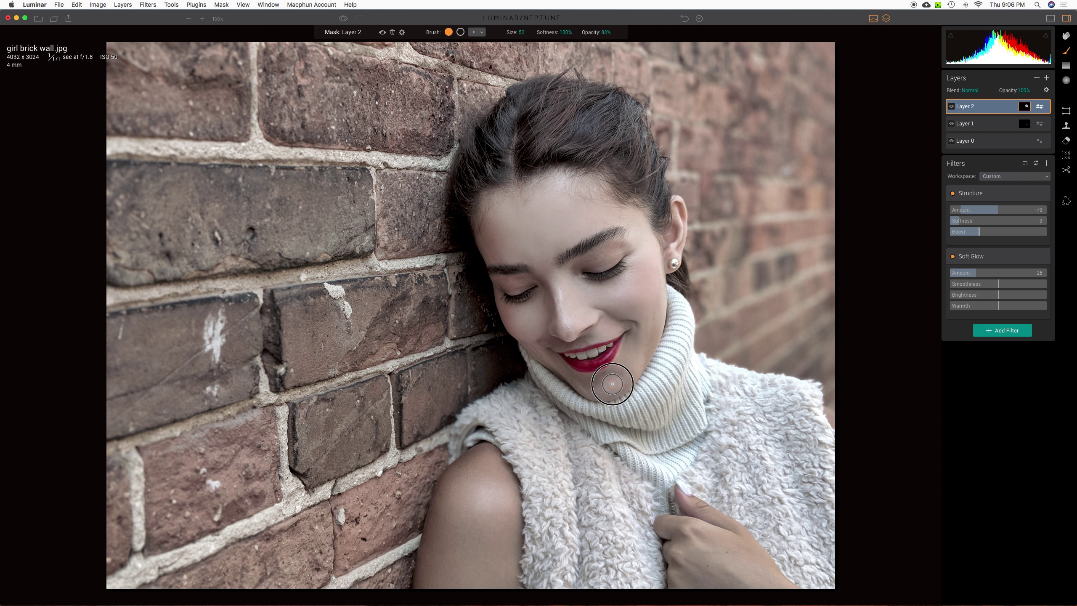
{"action": "key", "text": "bracketleft"}
{"action": "mouse_move", "coordinate": [585, 384]}
{"action": "left_mouse_down"}
{"action": "mouse_move", "coordinate": [538, 345]}
{"action": "mouse_move", "coordinate": [587, 342]}
{"action": "mouse_move", "coordinate": [630, 313]}
{"action": "mouse_move", "coordinate": [619, 297]}
{"action": "mouse_move", "coordinate": [651, 269]}
{"action": "mouse_move", "coordinate": [590, 294]}
{"action": "left_mouse_up"}
{"action": "mouse_move", "coordinate": [533, 314]}
{"action": "left_mouse_down"}
{"action": "mouse_move", "coordinate": [558, 292]}
{"action": "mouse_move", "coordinate": [548, 265]}
{"action": "mouse_move", "coordinate": [553, 286]}
{"action": "mouse_move", "coordinate": [625, 253]}
{"action": "mouse_move", "coordinate": [507, 286]}
{"action": "mouse_move", "coordinate": [546, 276]}
{"action": "mouse_move", "coordinate": [551, 225]}
{"action": "mouse_move", "coordinate": [632, 215]}
{"action": "mouse_move", "coordinate": [645, 315]}
{"action": "mouse_move", "coordinate": [657, 279]}
{"action": "mouse_move", "coordinate": [661, 318]}
{"action": "mouse_move", "coordinate": [662, 271]}
{"action": "mouse_move", "coordinate": [658, 317]}
{"action": "left_mouse_up"}
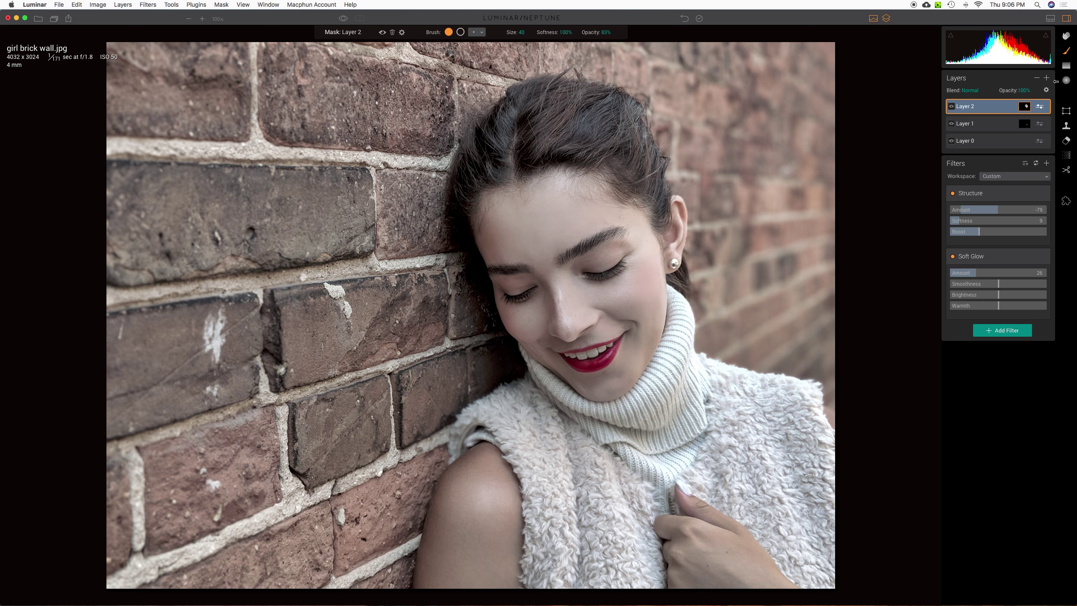
{"action": "left_click", "coordinate": [1065, 37]}
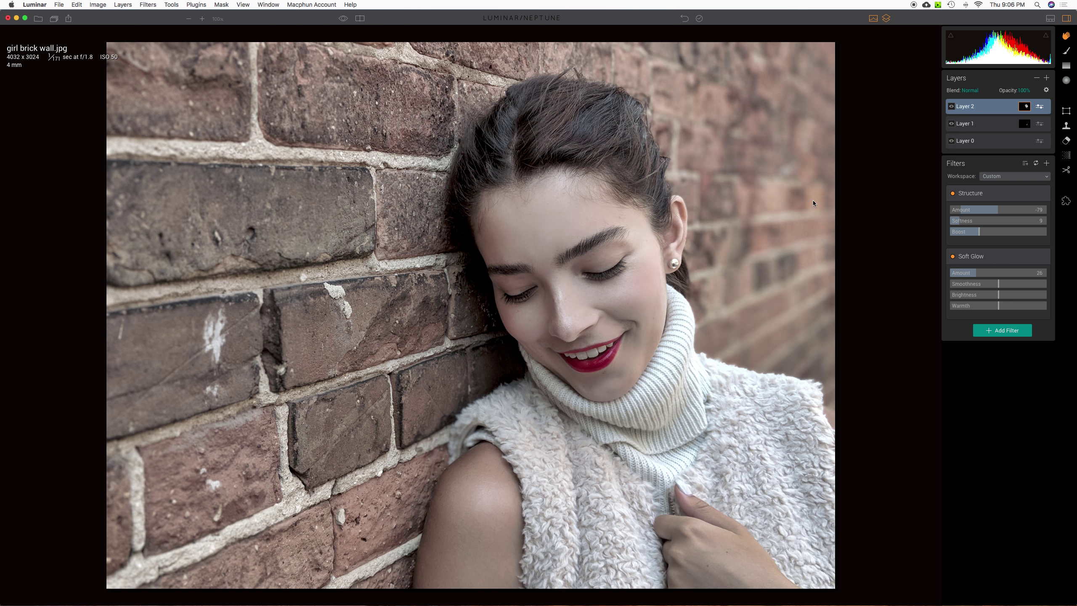
Step: Compare the edited photo with the original and review the filters on Layer 0, Layer 1 and Layer 2
{"action": "left_click", "coordinate": [343, 18]}
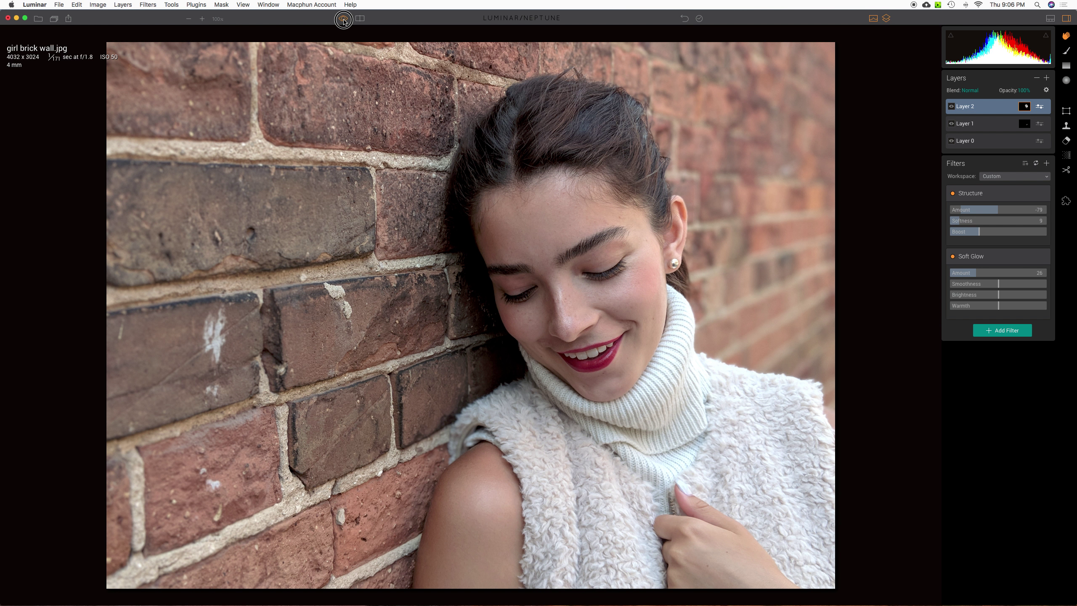
{"action": "left_click", "coordinate": [343, 18]}
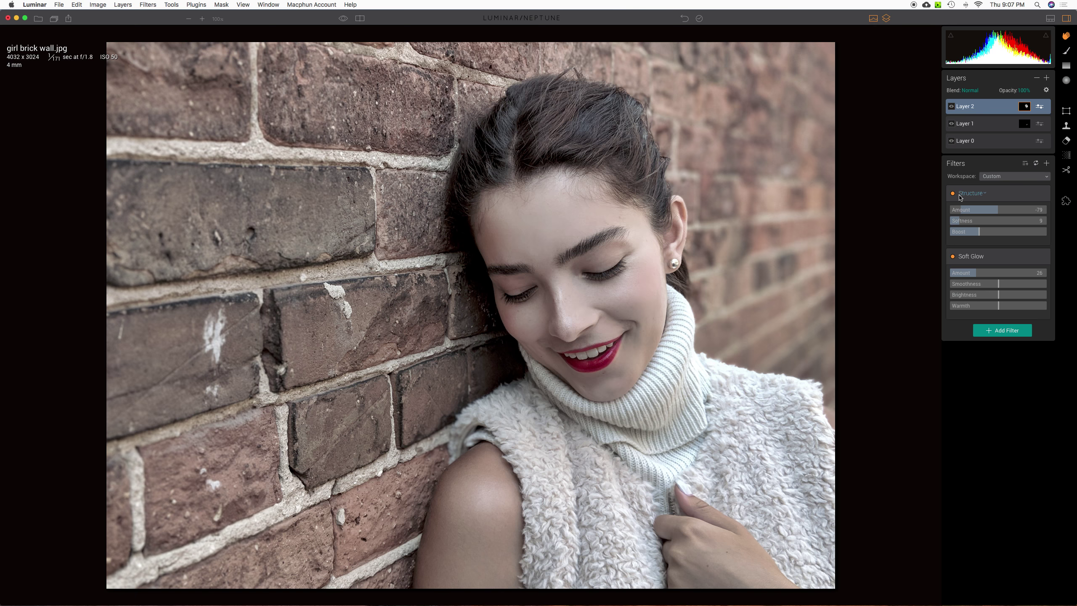
{"action": "left_click", "coordinate": [992, 140]}
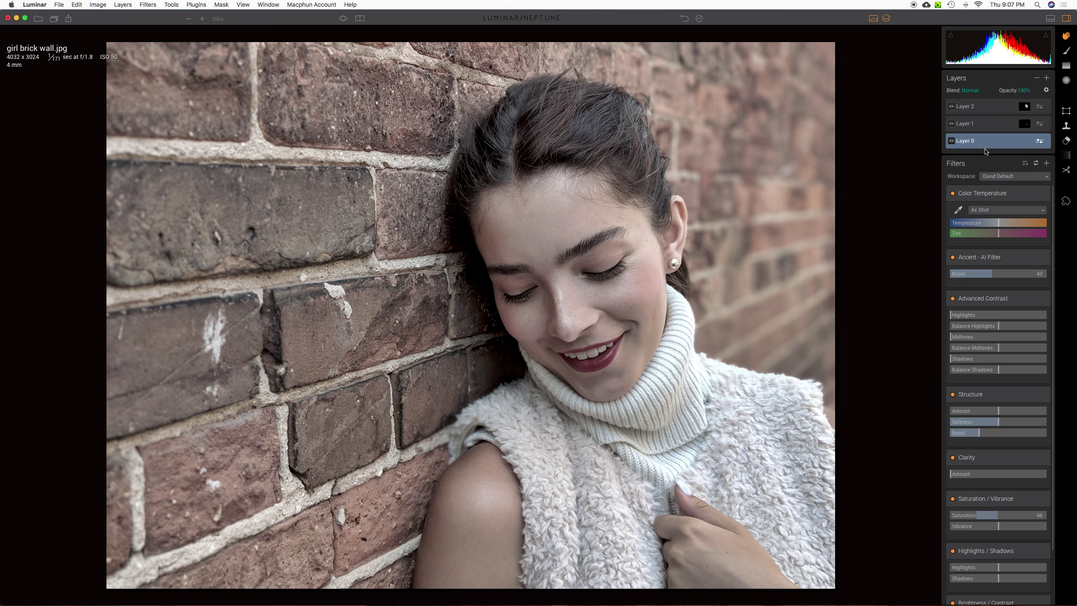
{"action": "left_click", "coordinate": [981, 125]}
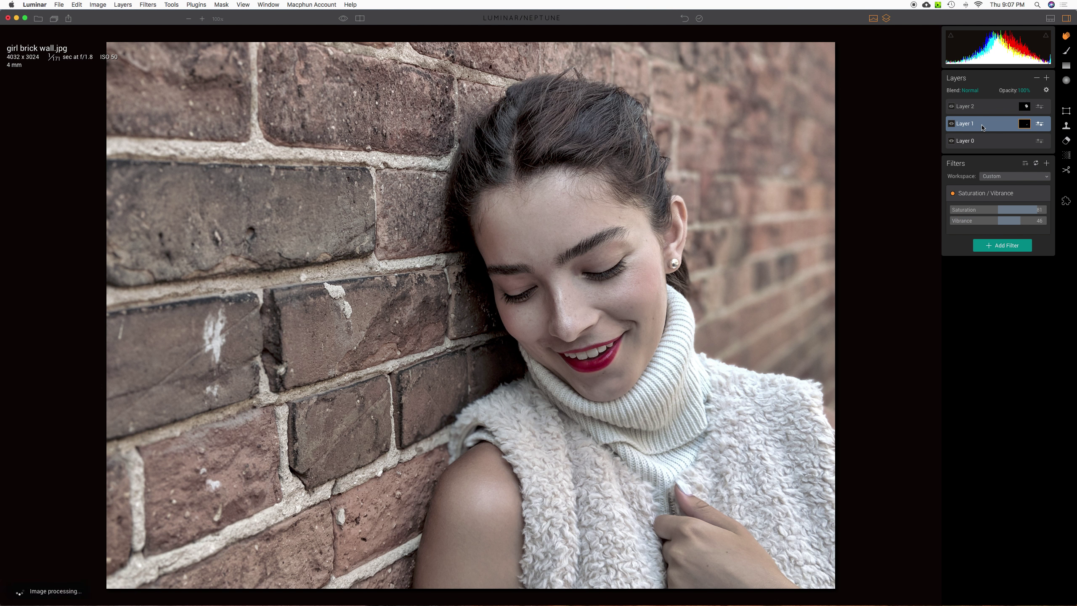
{"action": "left_click", "coordinate": [984, 109]}
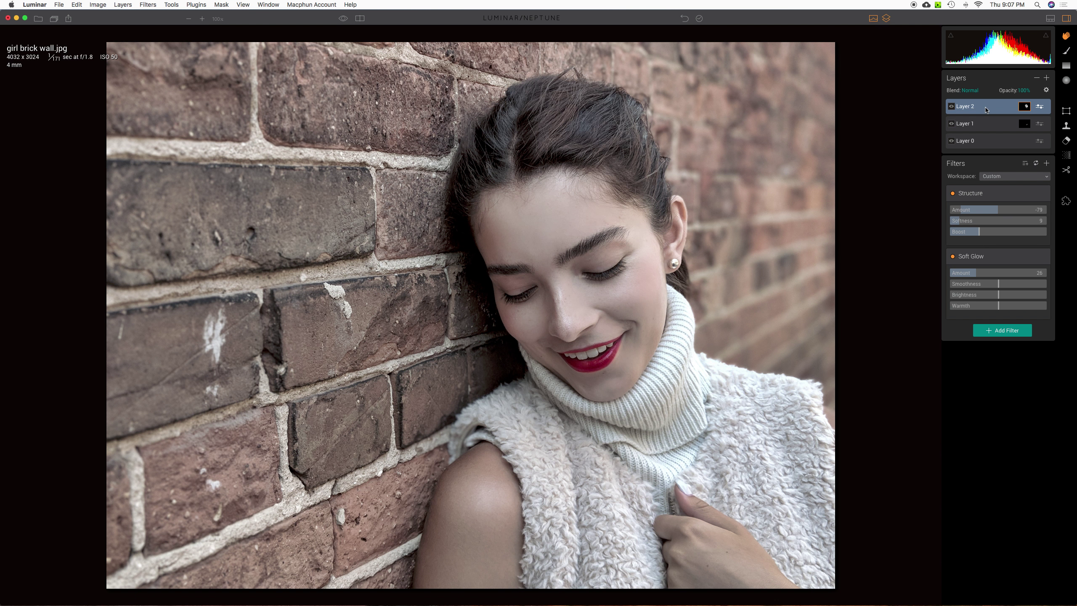